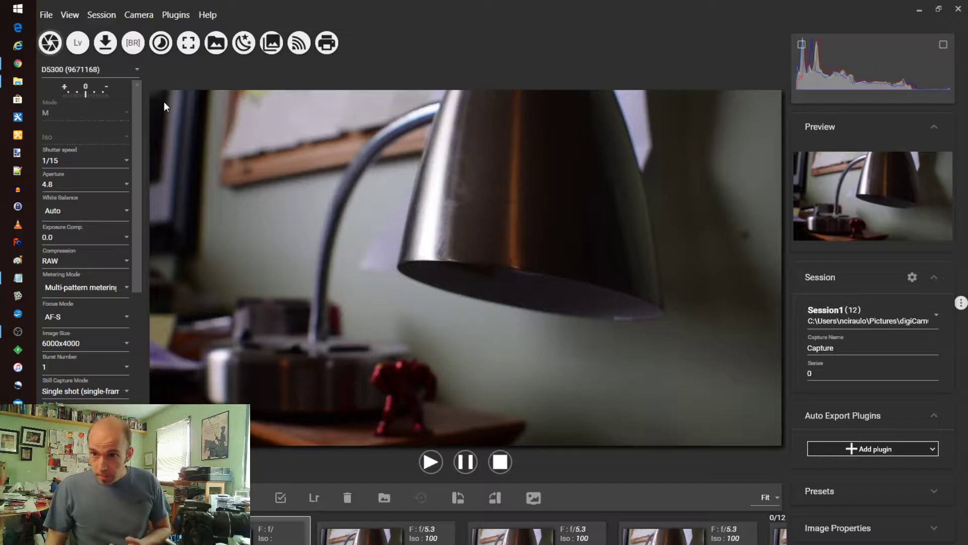
Add a new session named StopMotionProject1 with the DSC_[Counter 4 digit] file name template
left_click(102, 14)
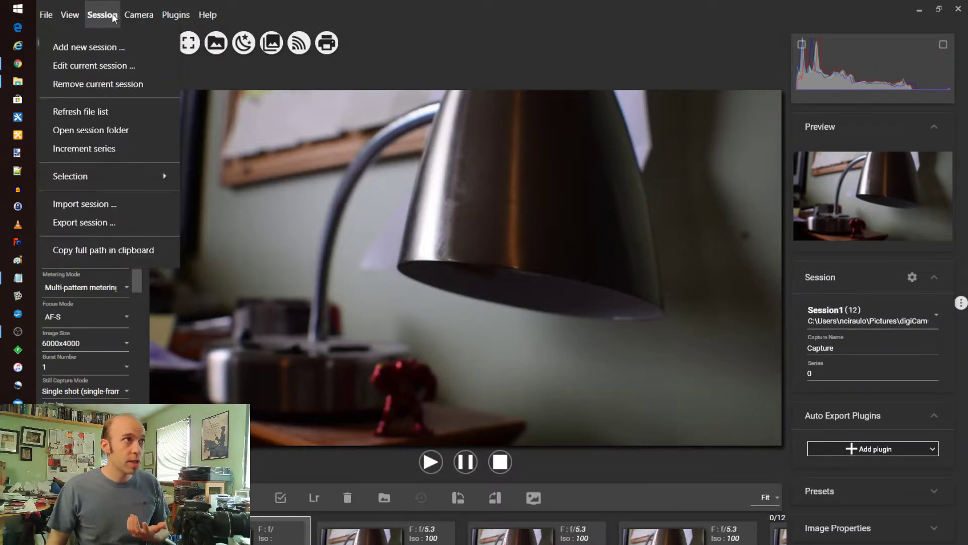
left_click(102, 46)
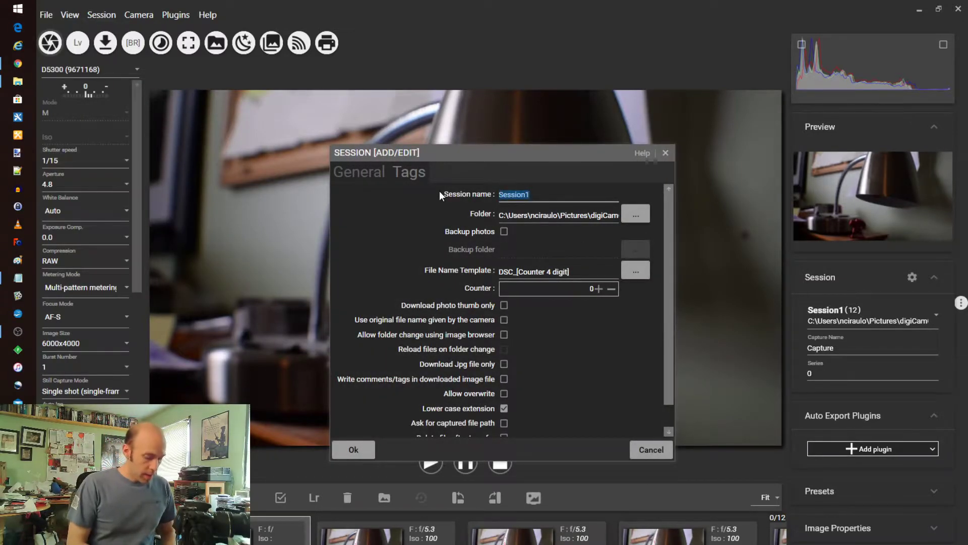
key("BackSpace")
key("BackSpace")
key("BackSpace")
key("BackSpace")
key("BackSpace")
key("BackSpace")
key("BackSpace")
key("BackSpace")
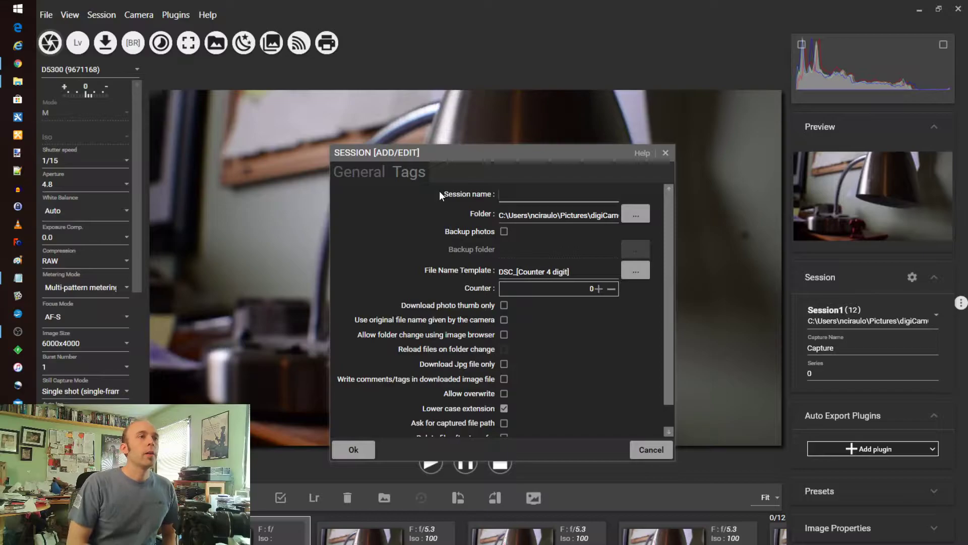
type("StopMotionP")
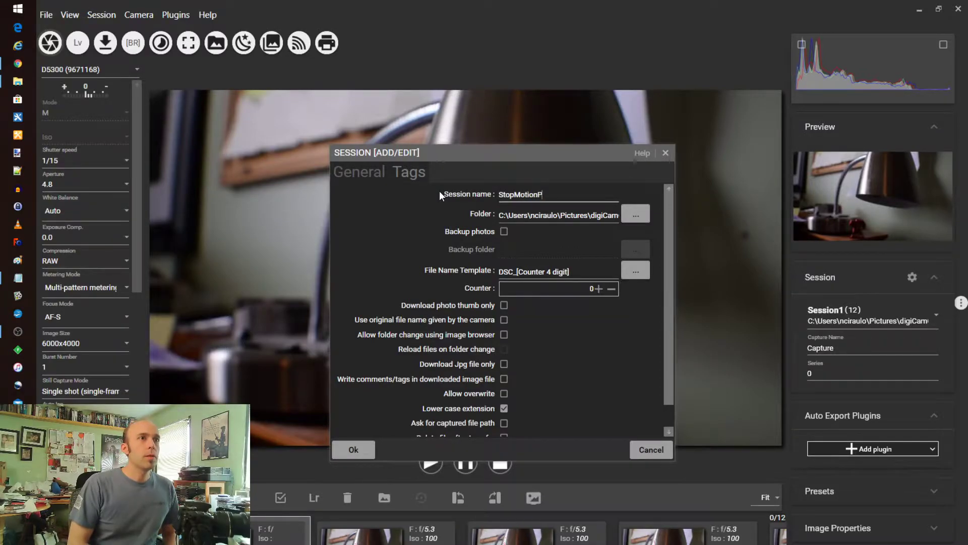
type("roject")
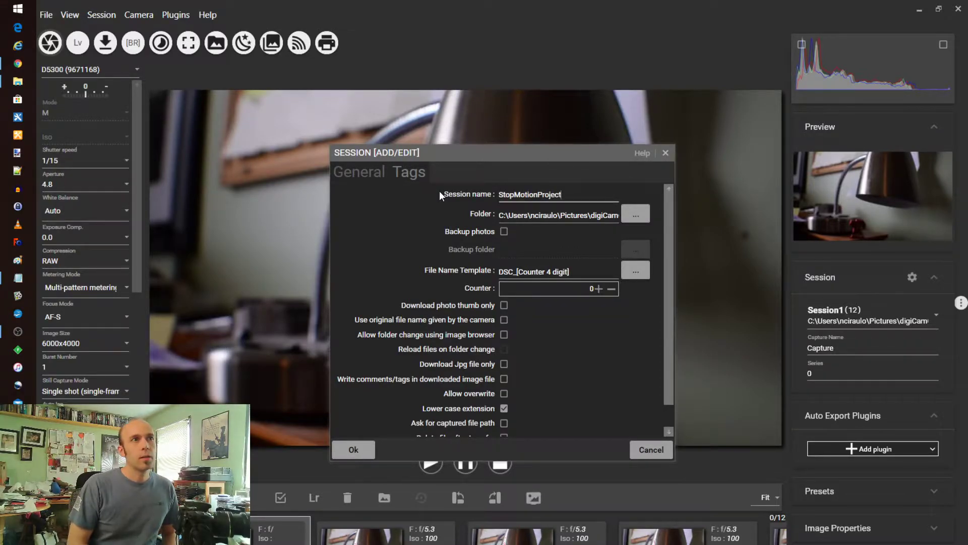
type("1")
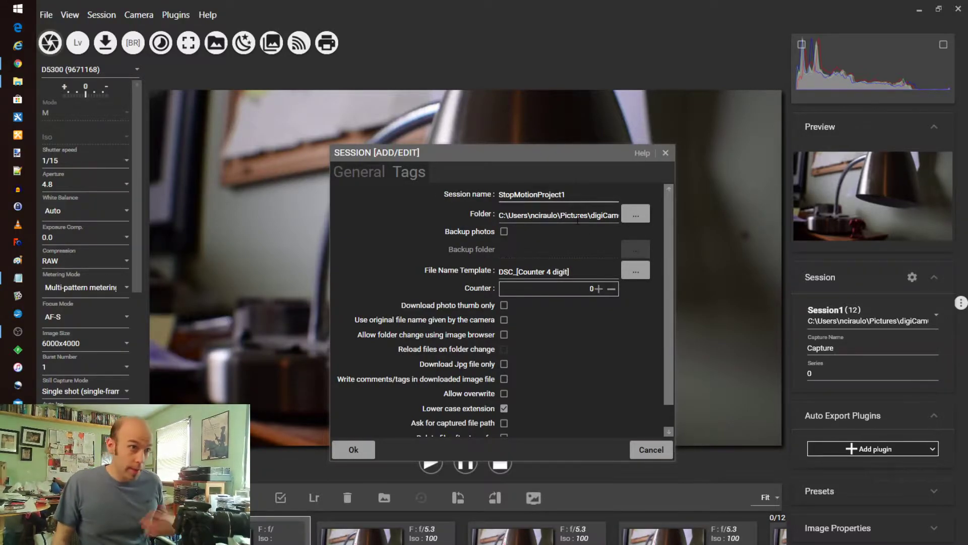
left_click(514, 271)
type("_")
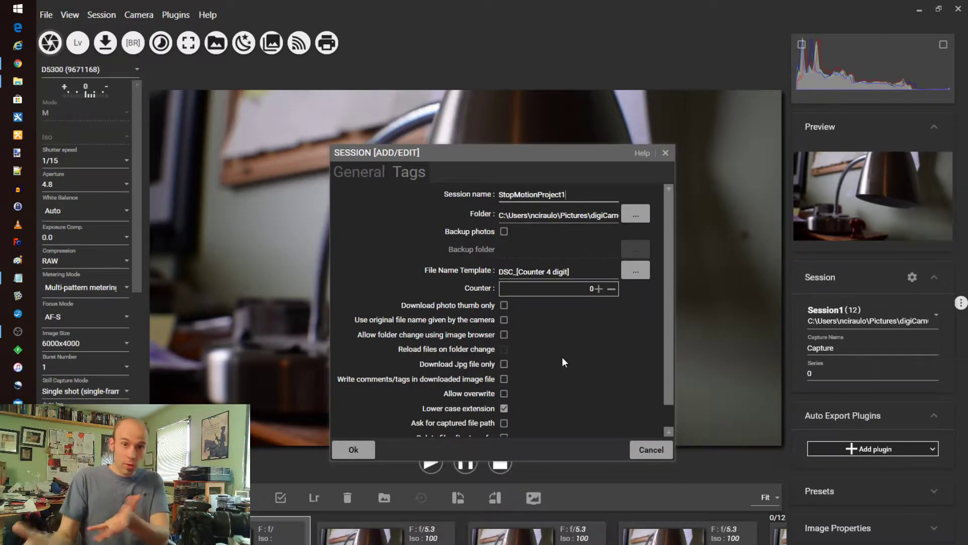
left_click(367, 444)
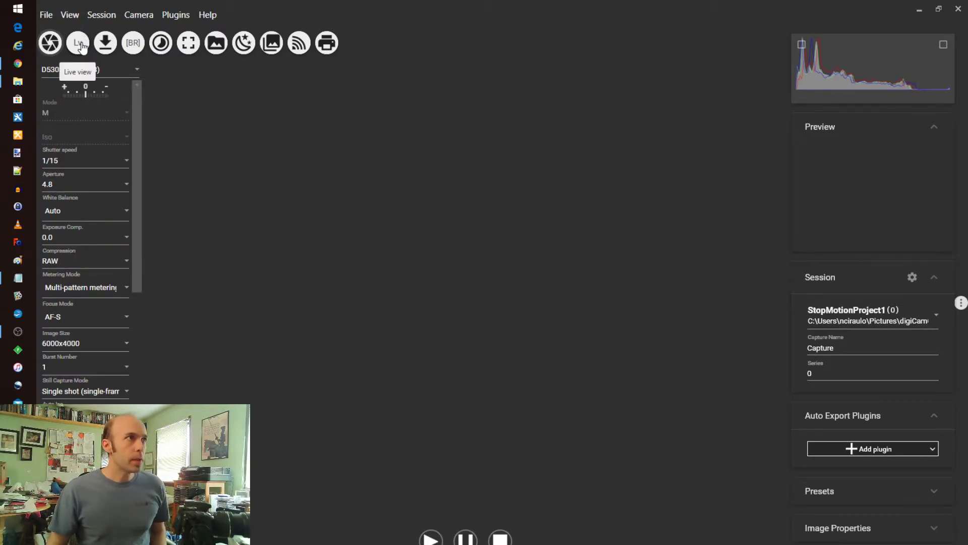
Start Live View of the desk lamp and autofocus on the lamp shade
left_click(79, 44)
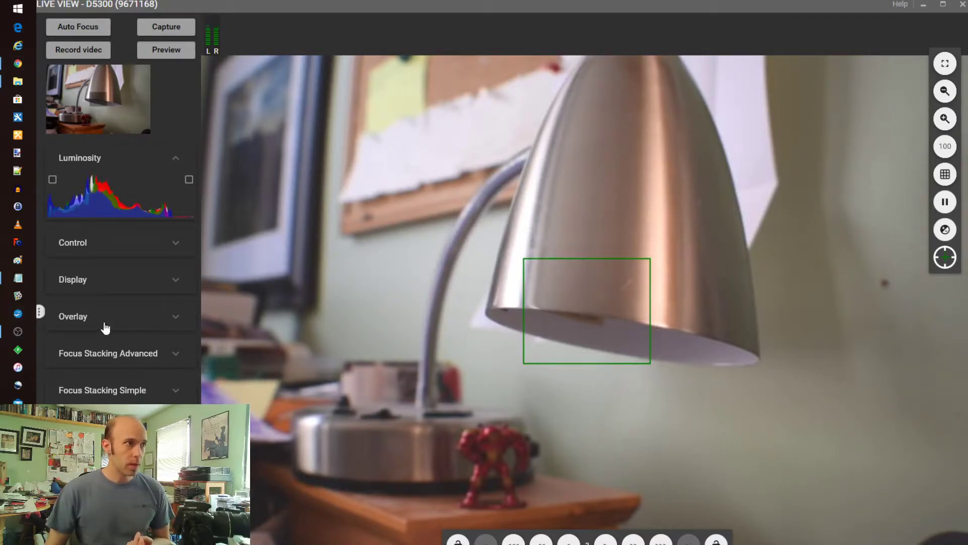
left_click(86, 31)
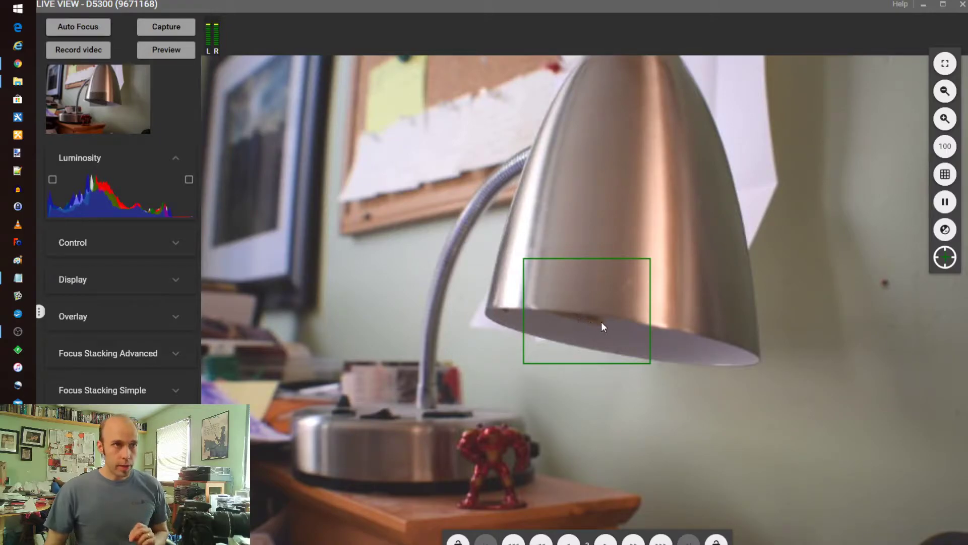
Zoom into the lamp shade label, autofocus, and nudge focus until the feed is sharp
scroll(601, 321, "up", 3)
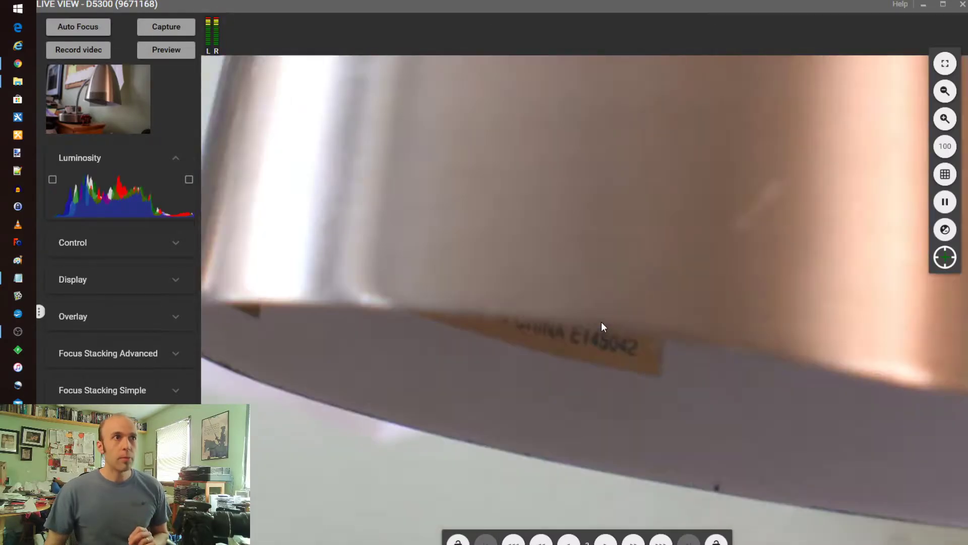
scroll(601, 321, "up", 1)
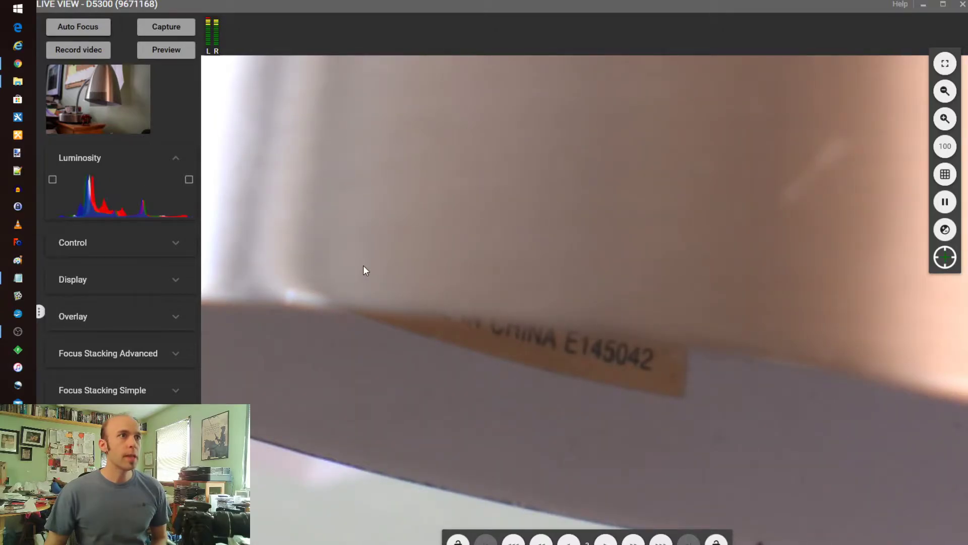
scroll(363, 265, "down", 2)
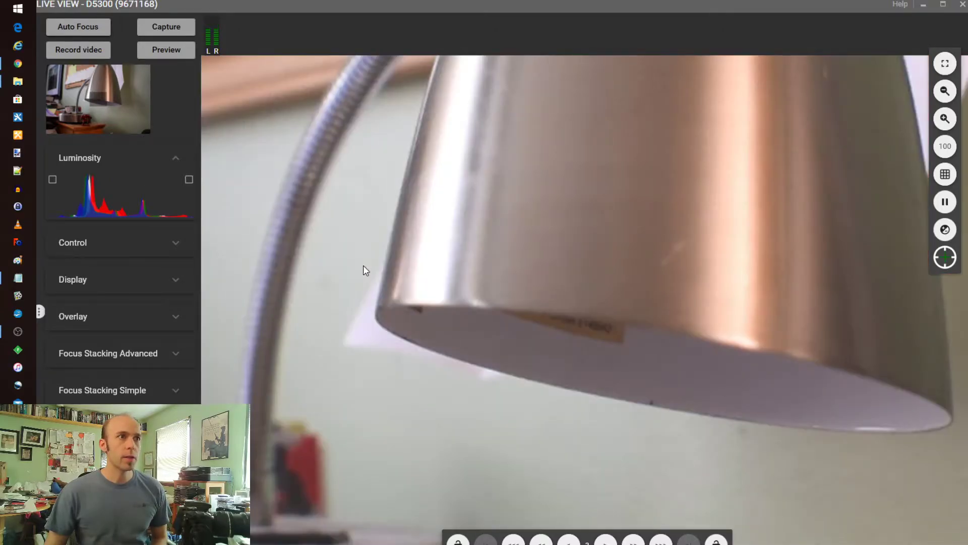
scroll(371, 265, "down", 1)
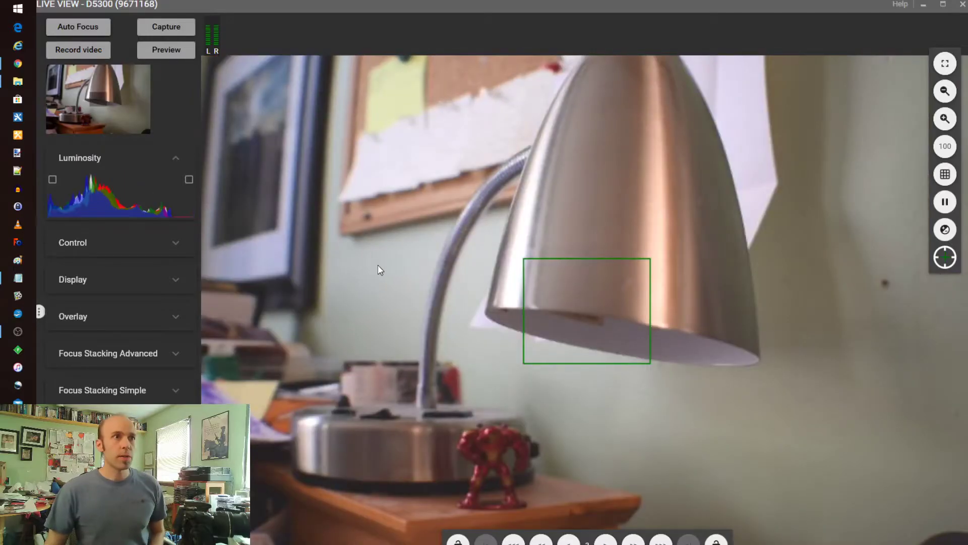
scroll(378, 264, "up", 1)
scroll(379, 267, "up", 1)
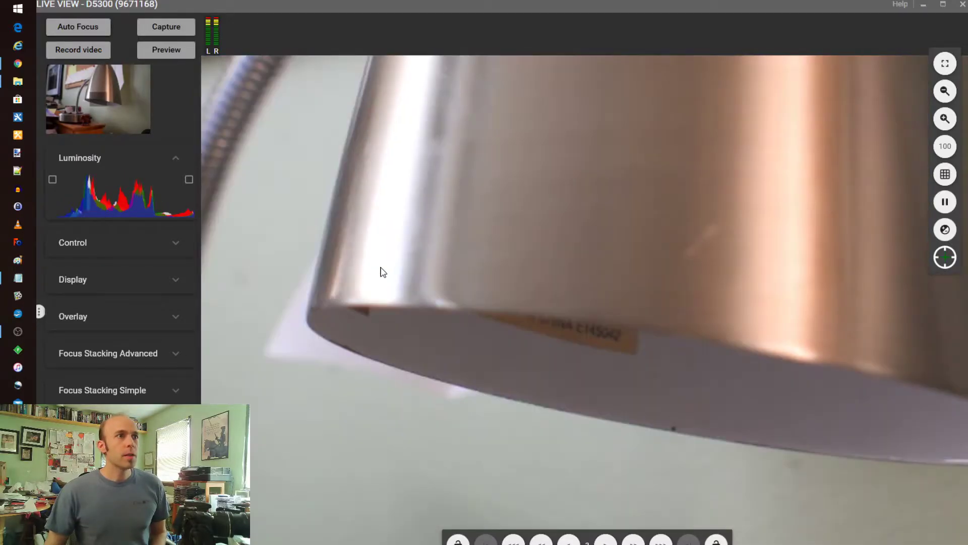
scroll(380, 270, "up", 1)
left_click(91, 31)
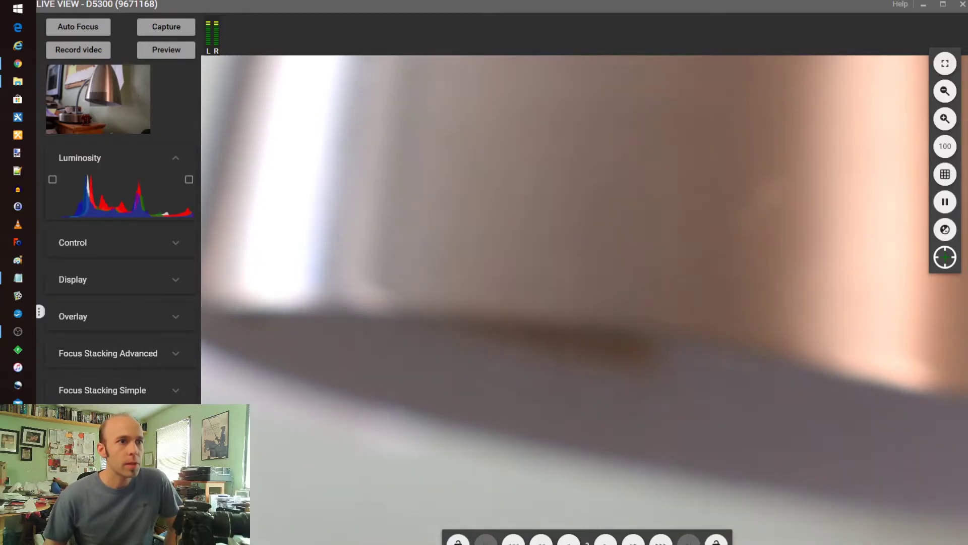
left_click(605, 542)
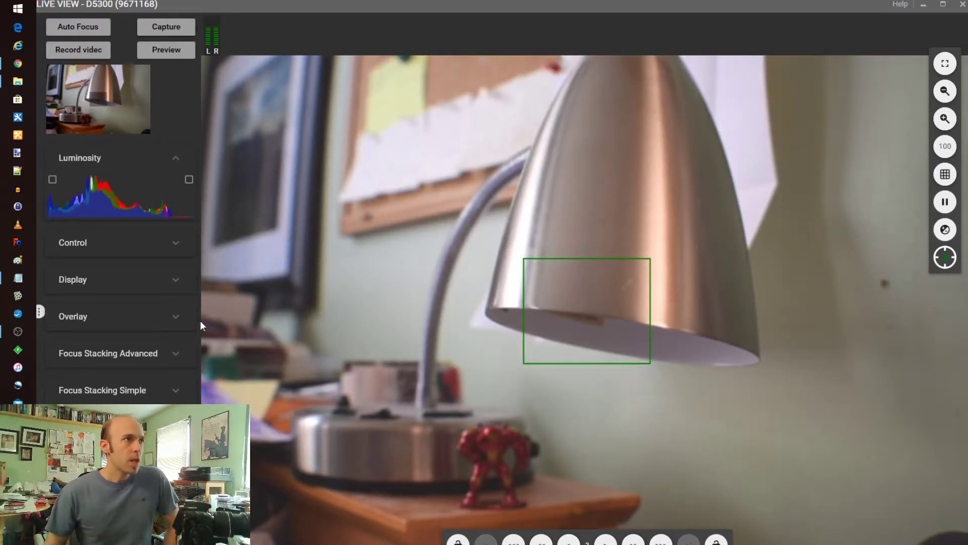
Overlay the last captured frame at transparency 32 and maximize the Live View window
left_click(163, 318)
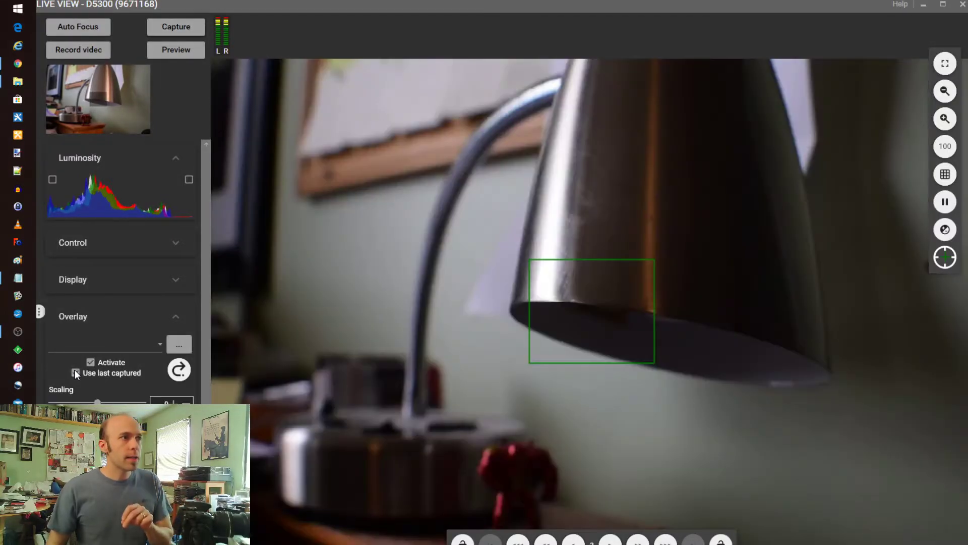
left_click(75, 373)
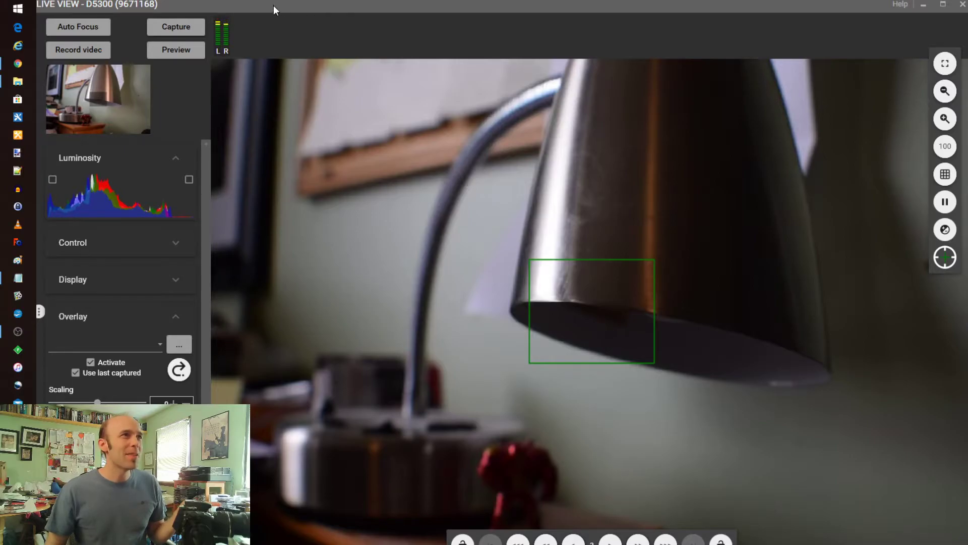
left_click_drag(274, 5, 558, 0)
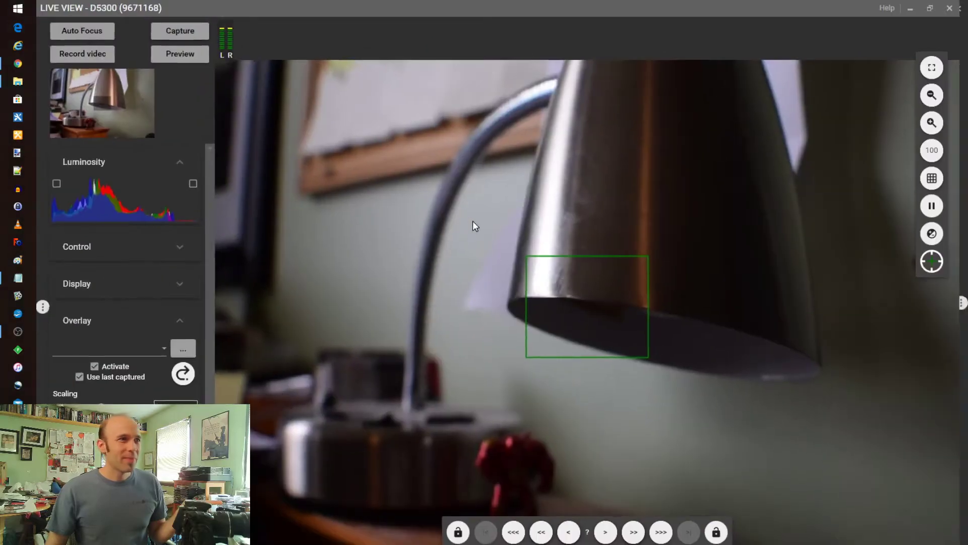
left_click_drag(354, 4, 481, 4)
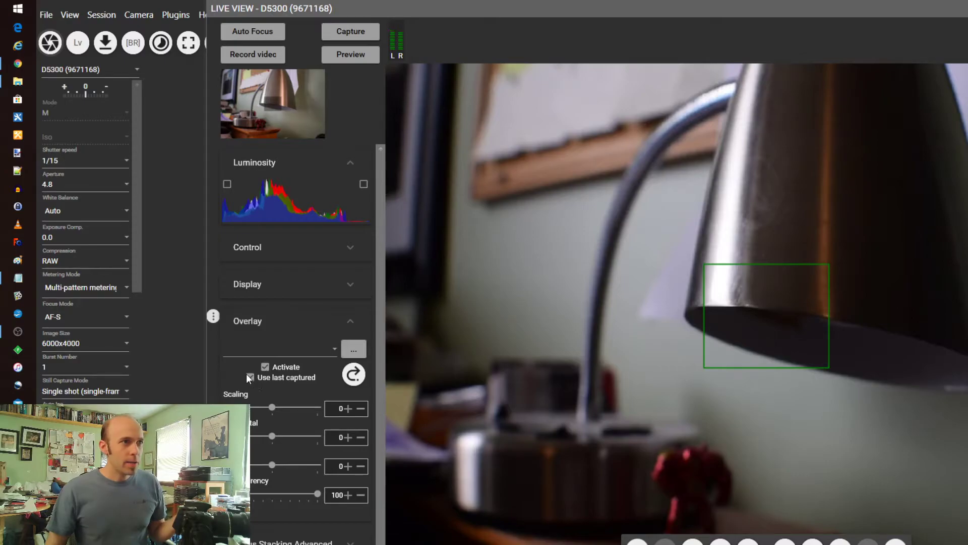
left_click_drag(317, 493, 258, 494)
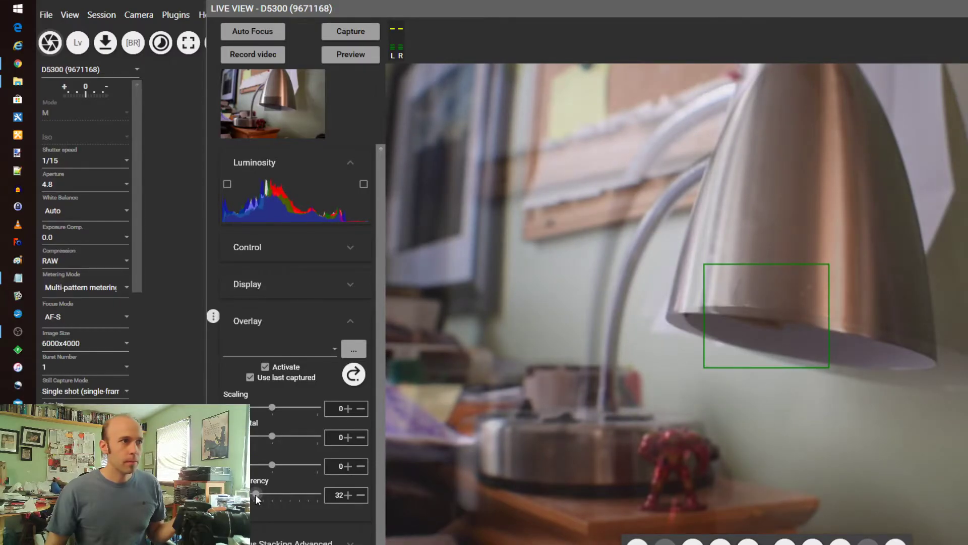
double_click(534, 7)
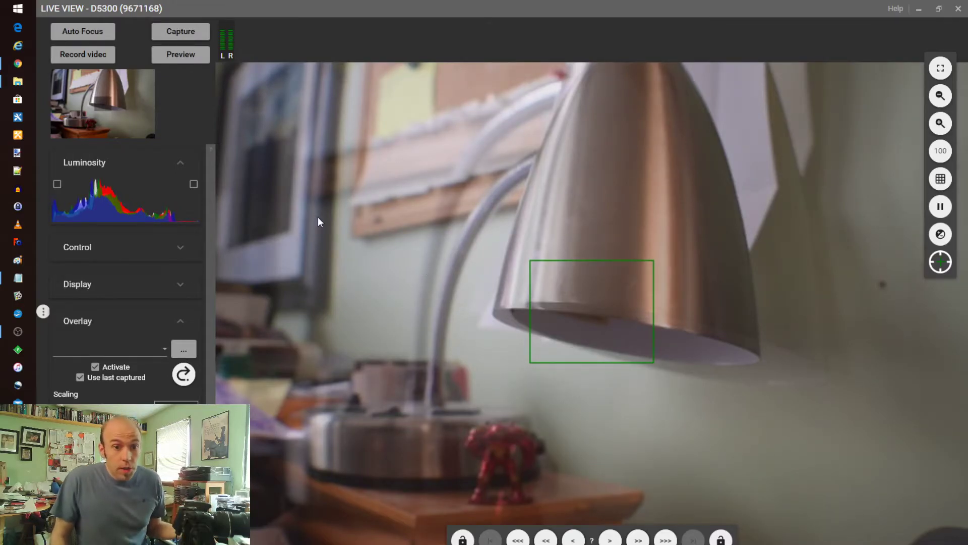
Capture two stop-motion frames of the lamp, shifting the shade slightly between shots
left_click(199, 35)
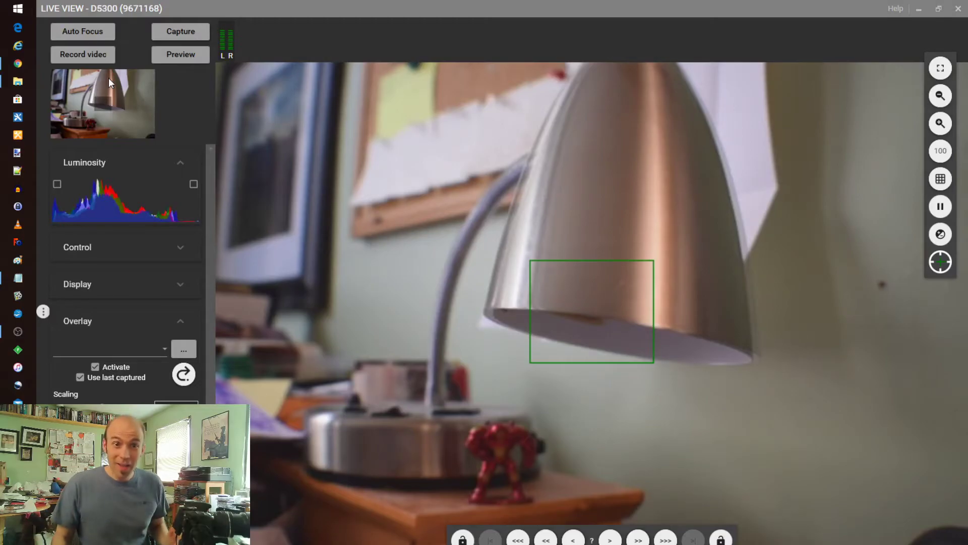
left_click(182, 34)
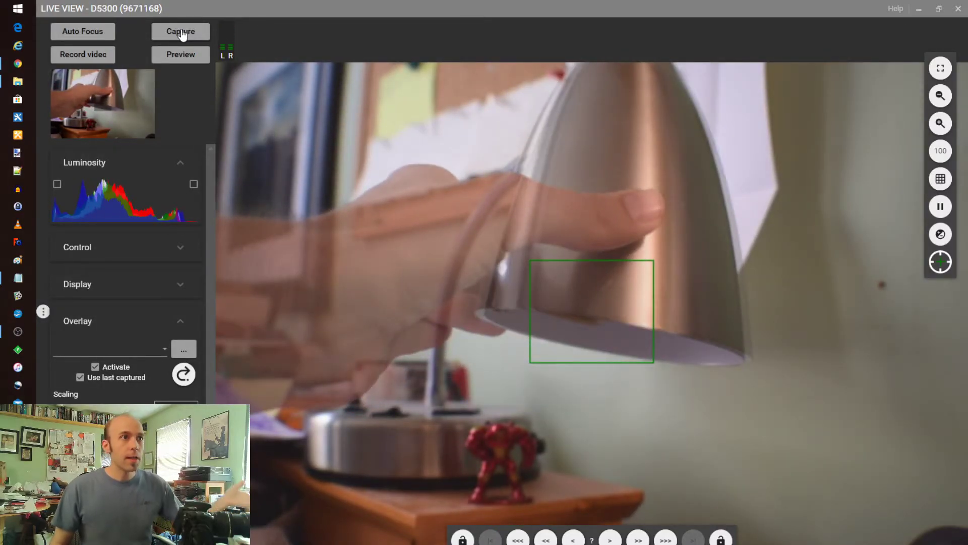
Capture the remaining lamp frames so the session holds 6 images, then close Live View
left_click(182, 35)
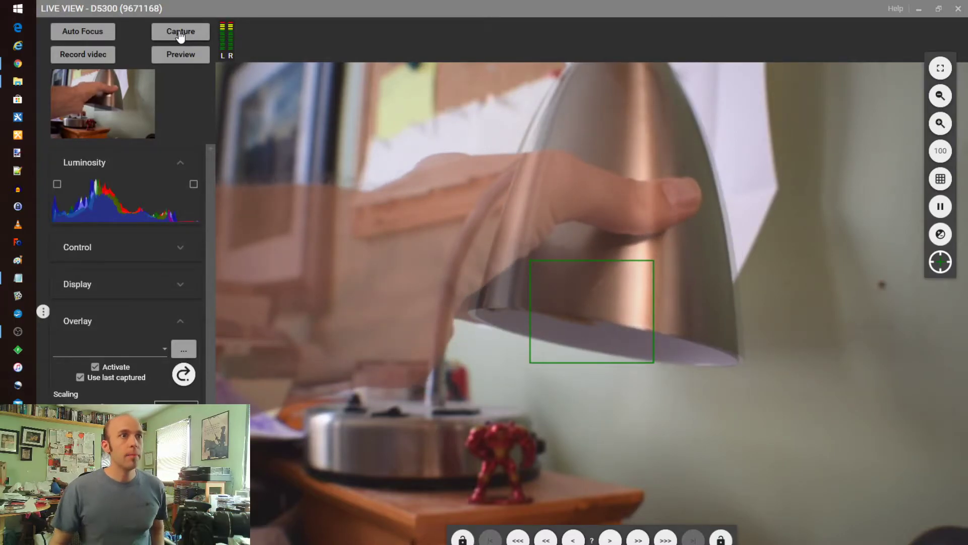
left_click(179, 33)
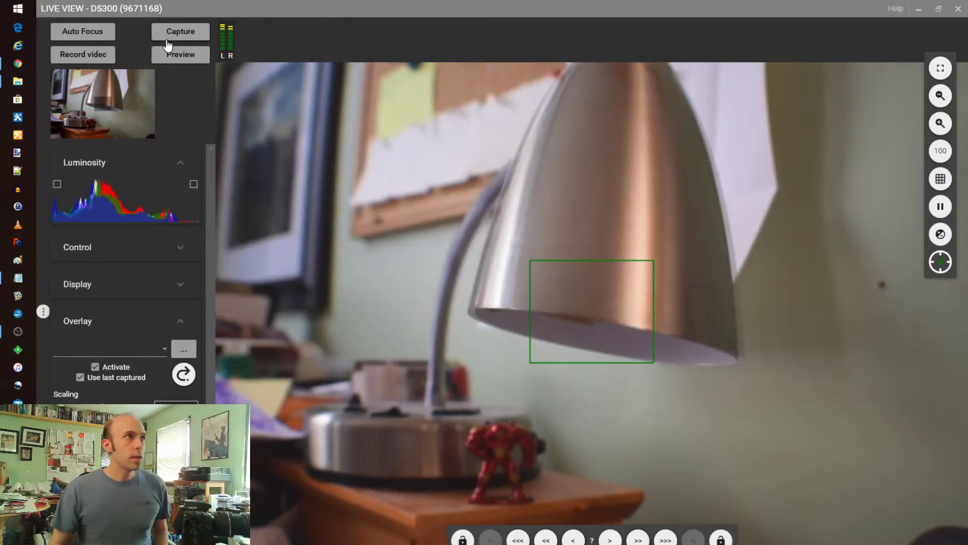
left_click(169, 39)
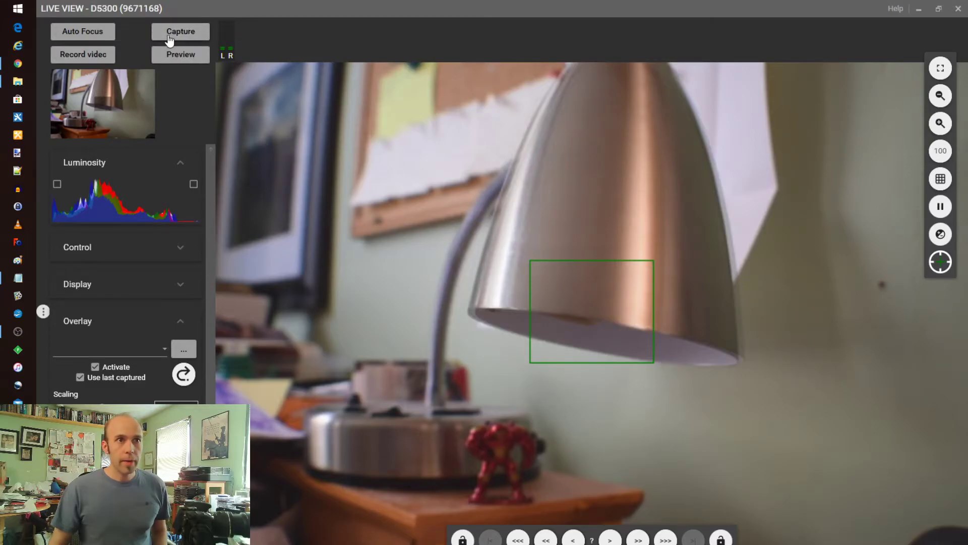
left_click(168, 40)
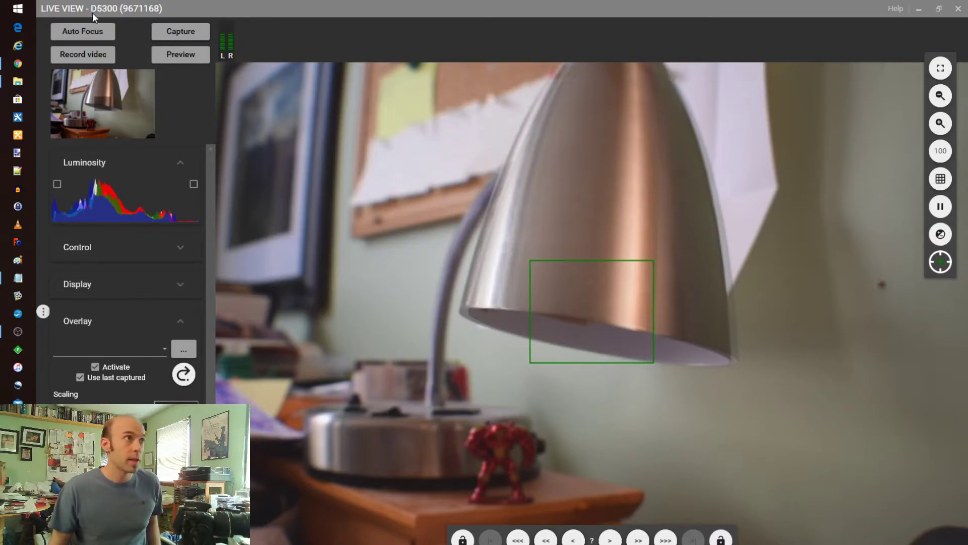
left_click(166, 34)
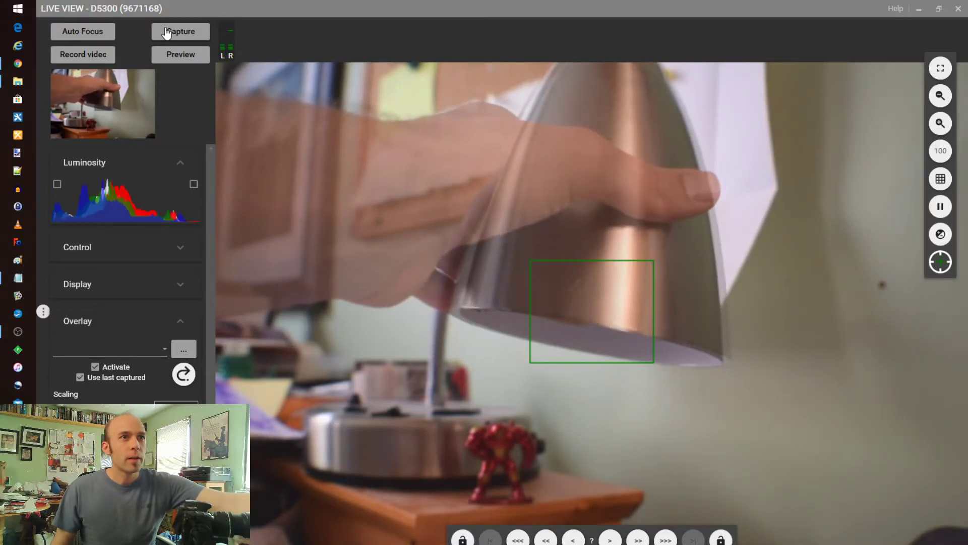
left_click(182, 32)
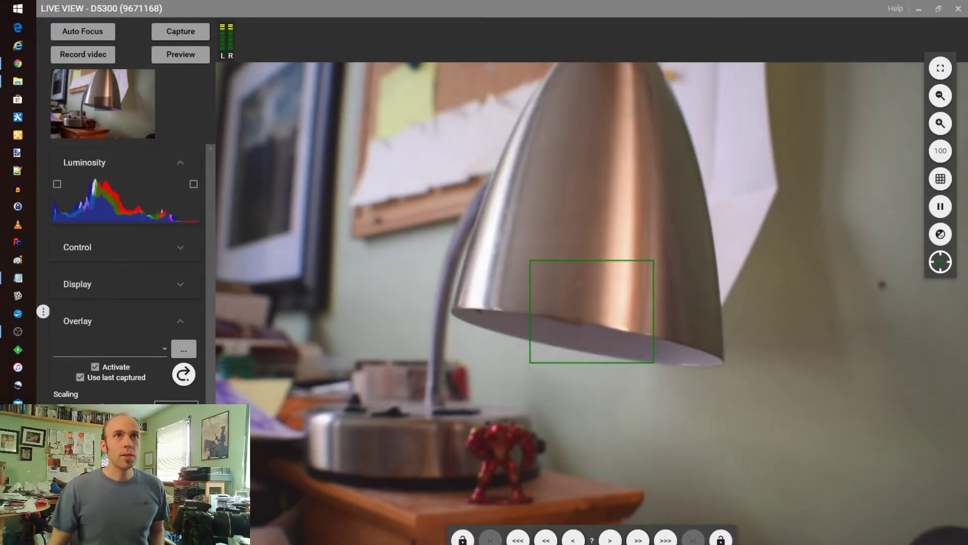
left_click(958, 9)
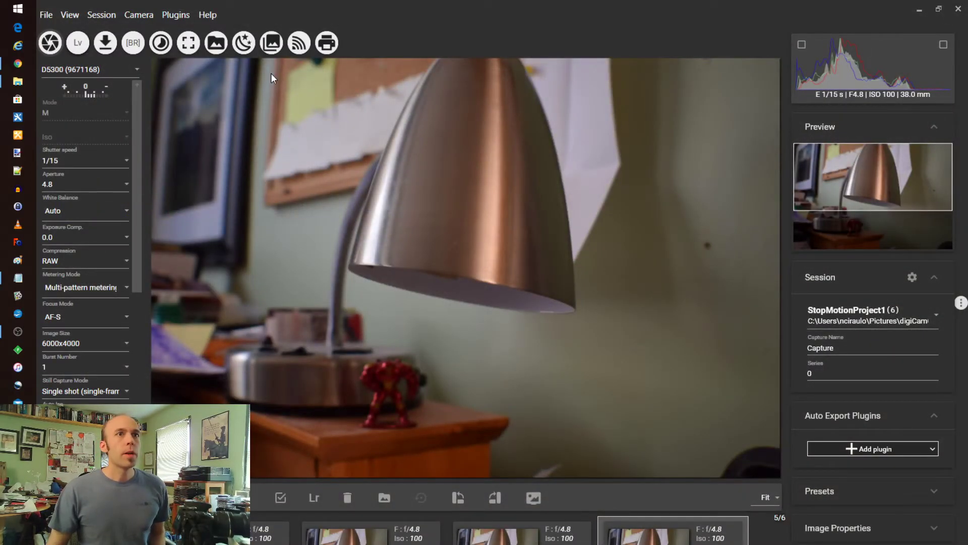
Start Plugins > Tools > Create video and choose the HD 1080 16:9 (1920x1080) .mp4 format
left_click(169, 16)
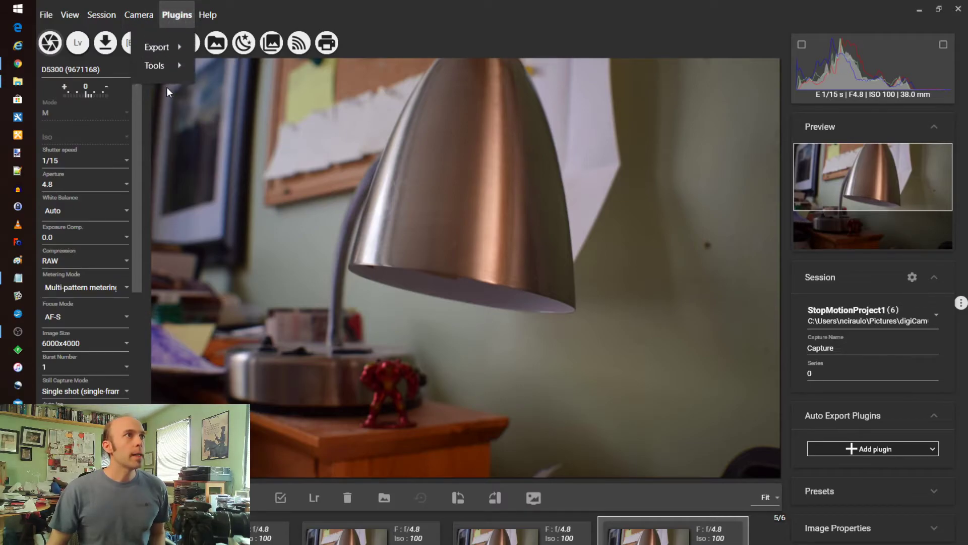
mouse_move(163, 64)
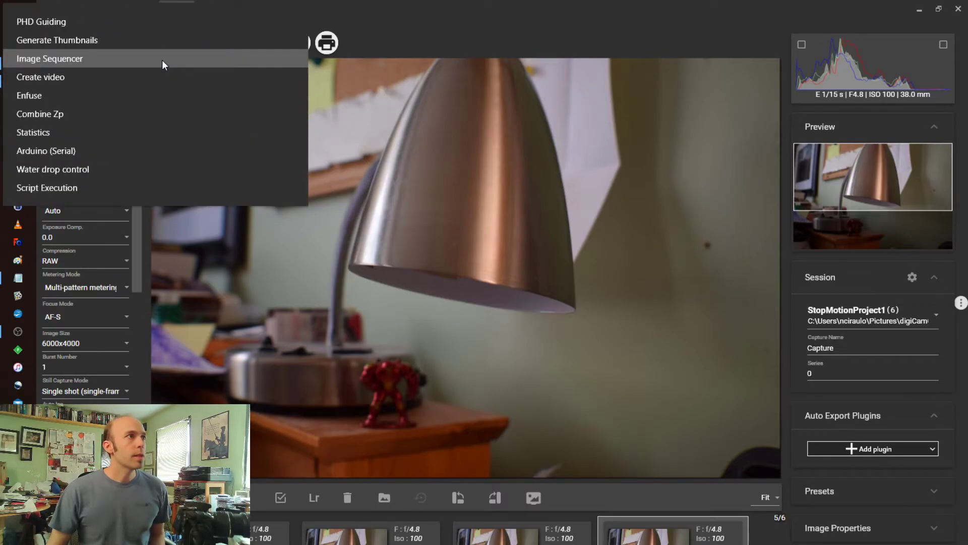
left_click(64, 74)
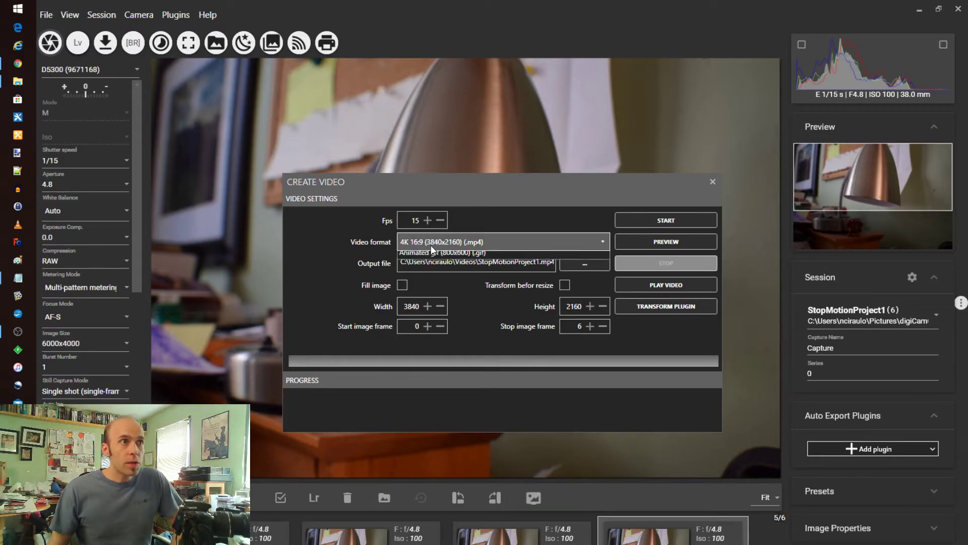
left_click(431, 245)
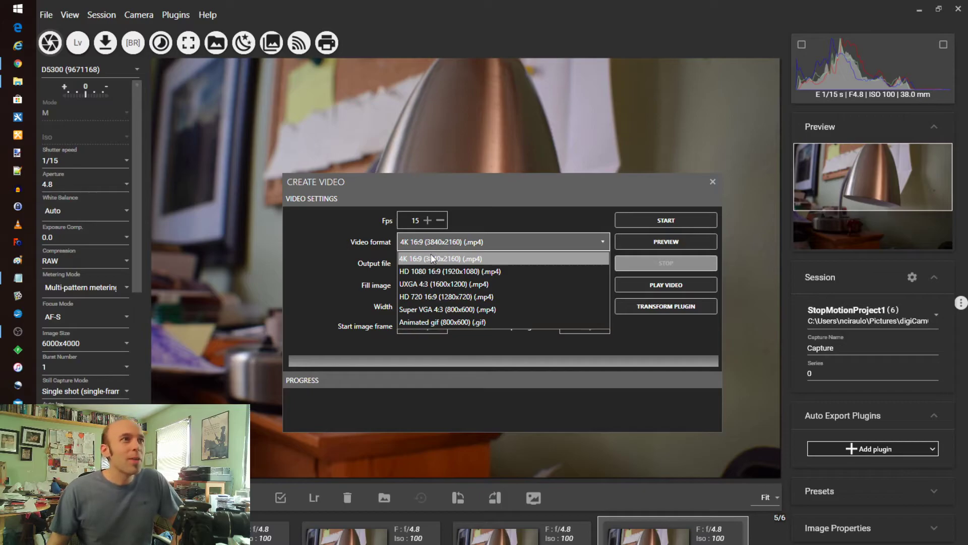
left_click(434, 271)
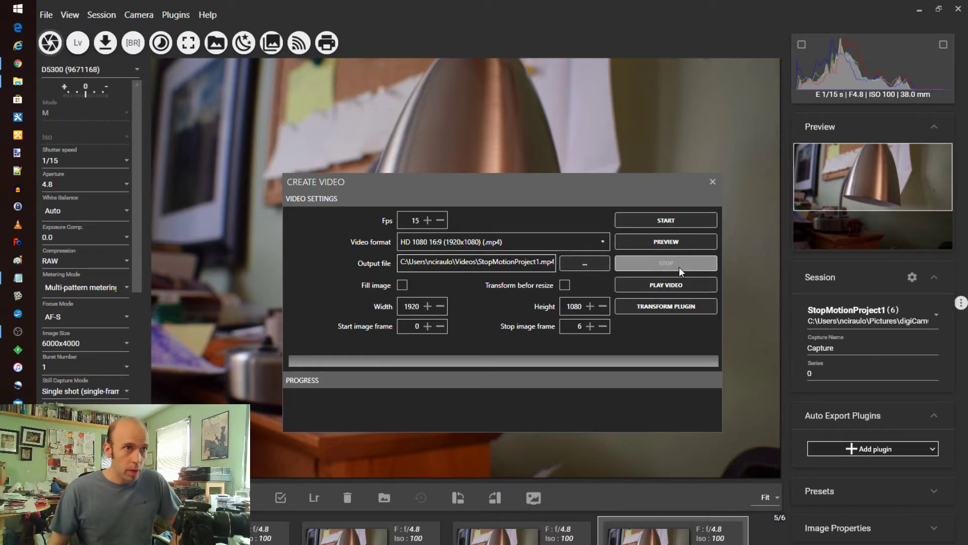
Render the frames into StopMotionProject1.mp4 and wait until the progress log reports DONE
left_click(674, 215)
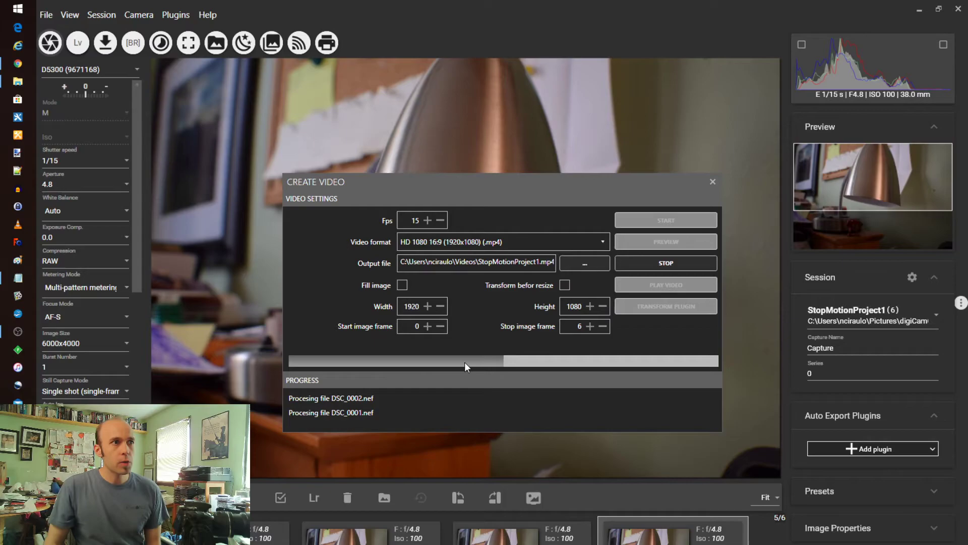
left_click(523, 413)
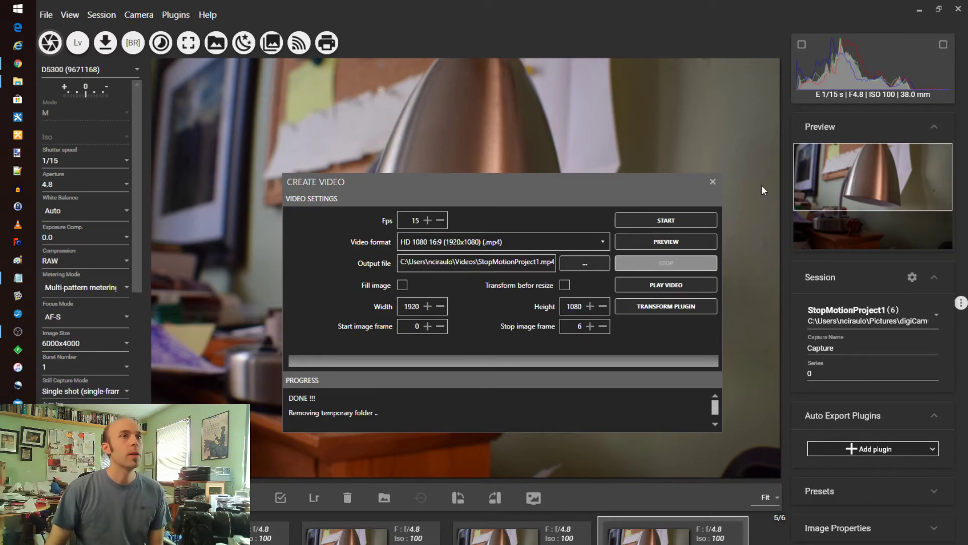
Close Create Video and select StopMotionProject1.mp4 in File Explorer's Videos folder
left_click(712, 182)
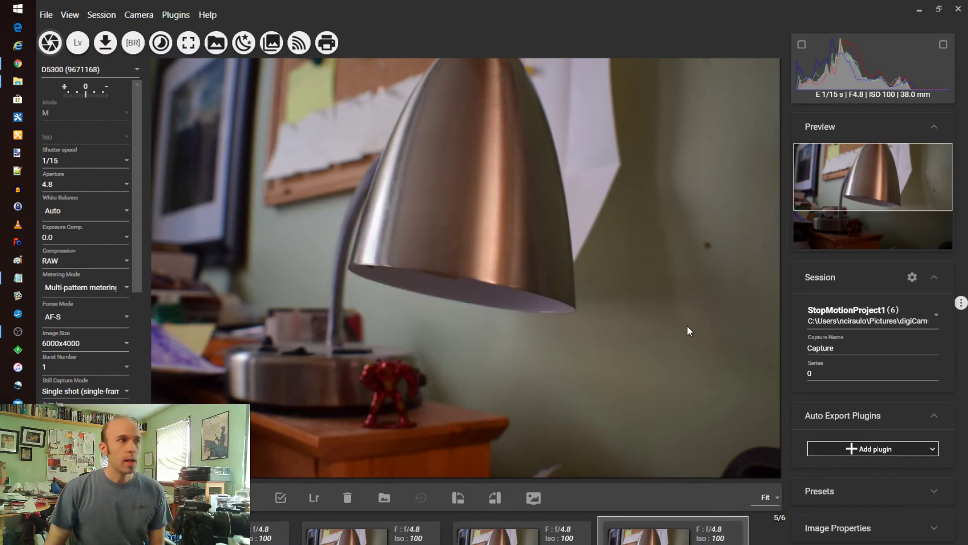
left_click(16, 81)
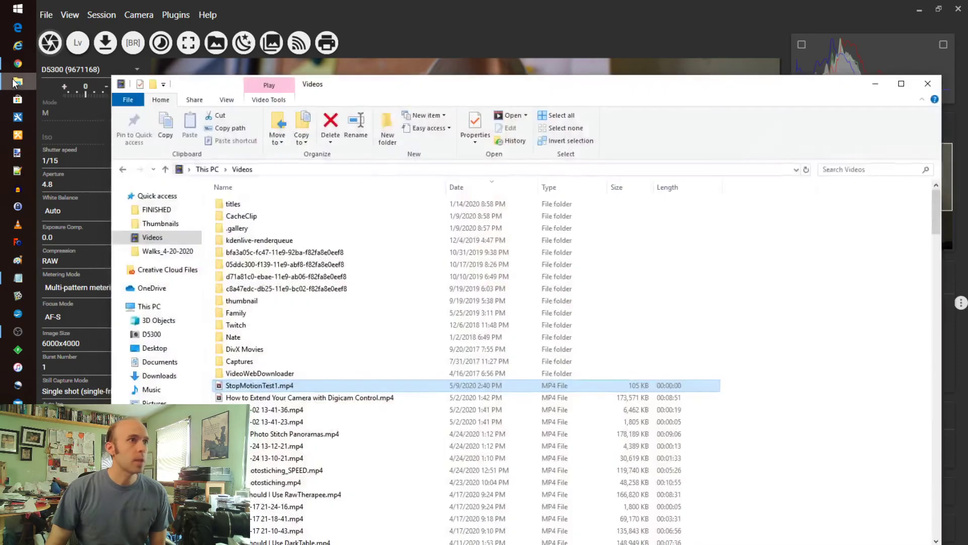
left_click(865, 324)
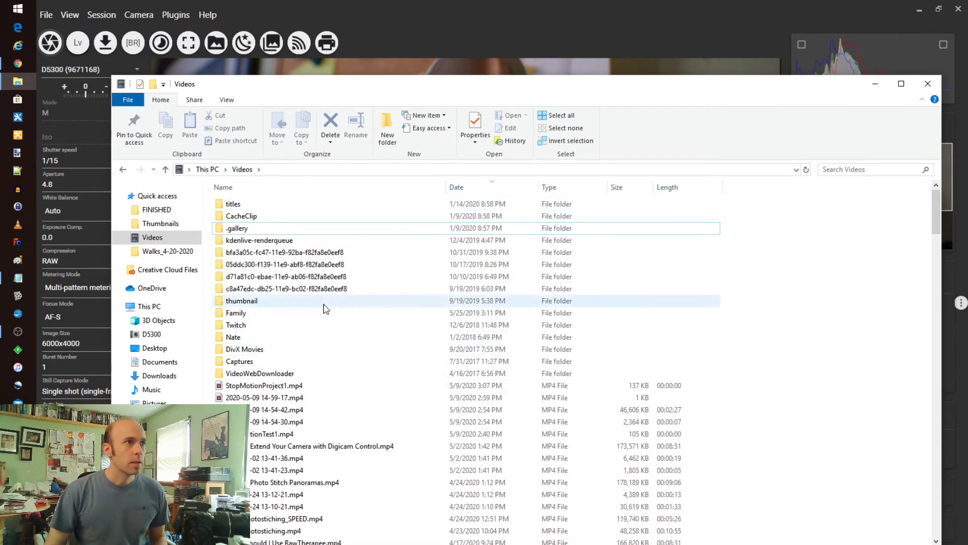
scroll(325, 308, "down", 1)
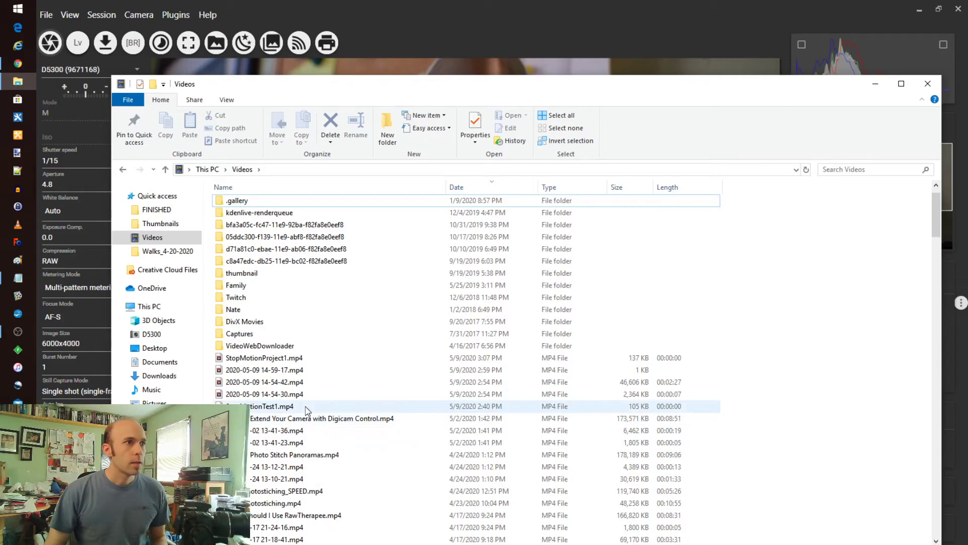
left_click(277, 359)
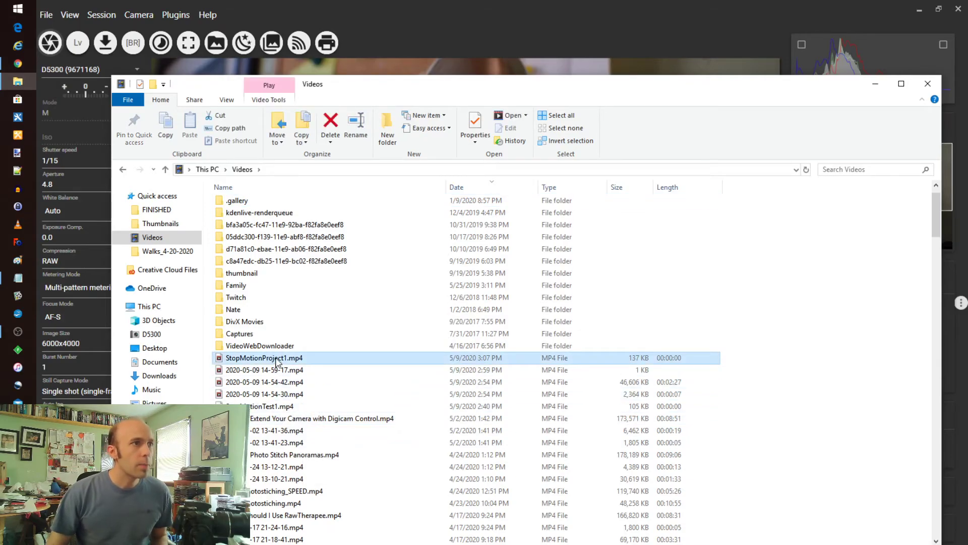